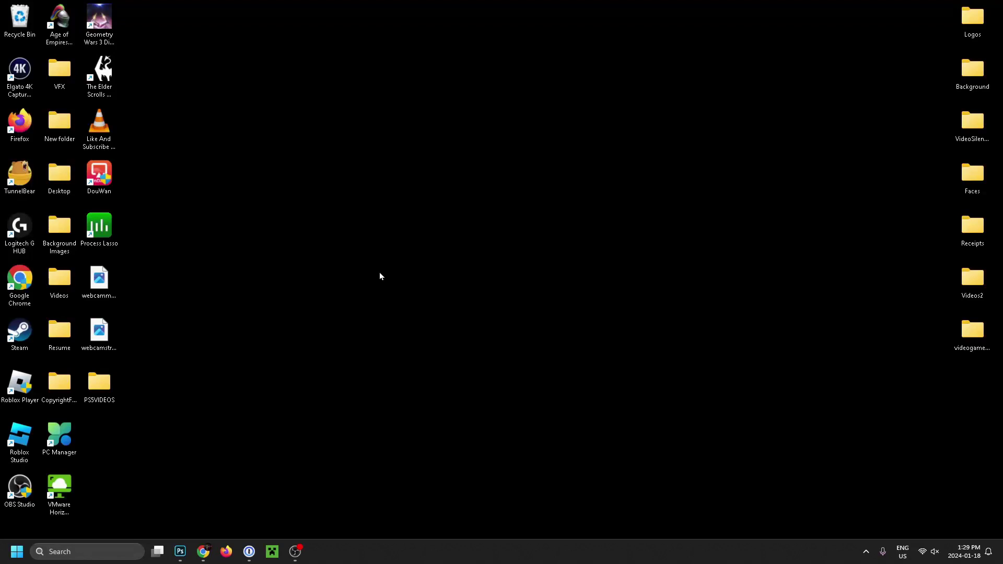
Step: Create a new folder named Server on the desktop
{"action": "right_click", "coordinate": [392, 283]}
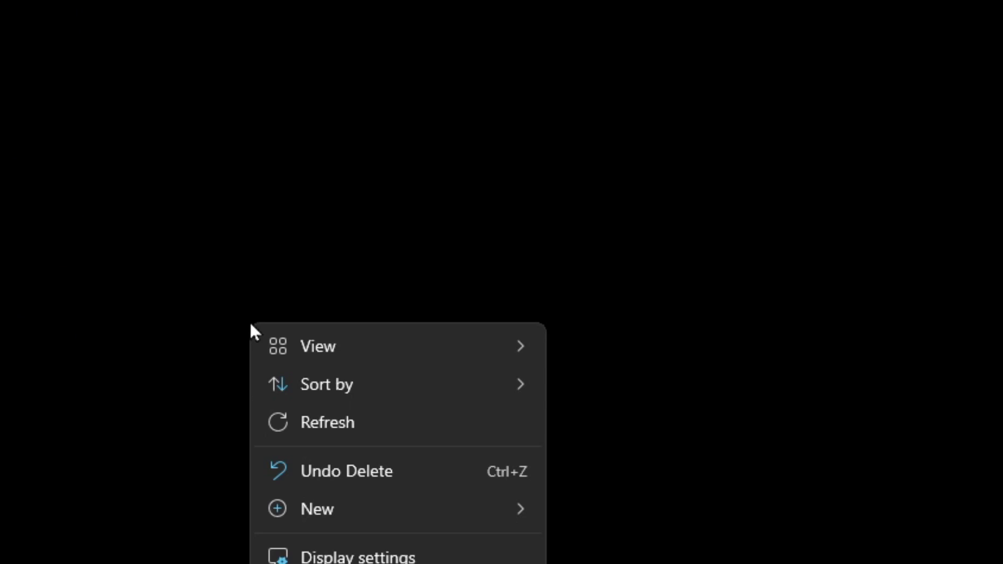
{"action": "mouse_move", "coordinate": [389, 507]}
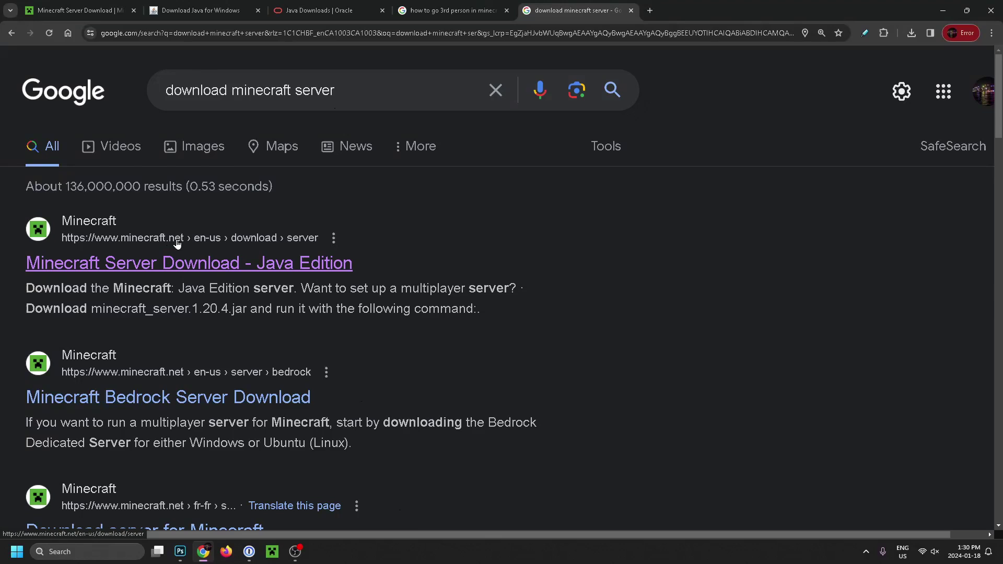
Step: Download minecraft_server.1.20.4.jar from the Minecraft Server Download - Java Edition page and show the downloaded file in its folder
{"action": "left_click", "coordinate": [289, 265]}
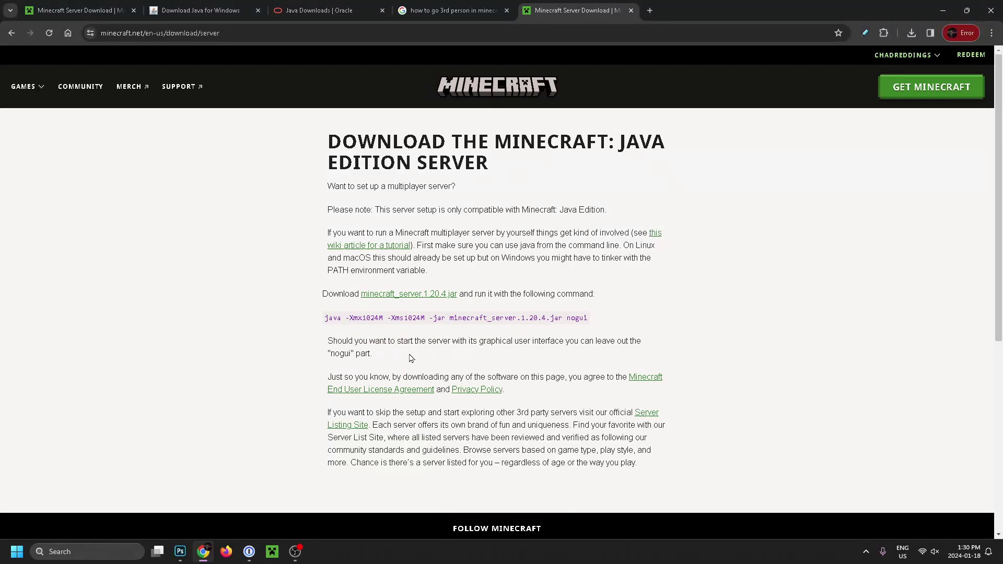
{"action": "left_click", "coordinate": [401, 298]}
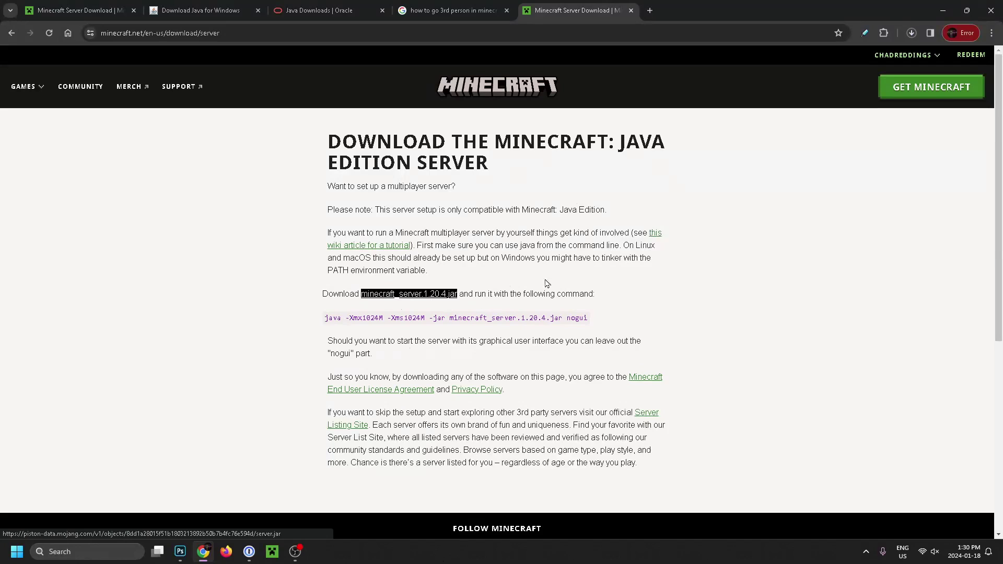
{"action": "left_click", "coordinate": [912, 33]}
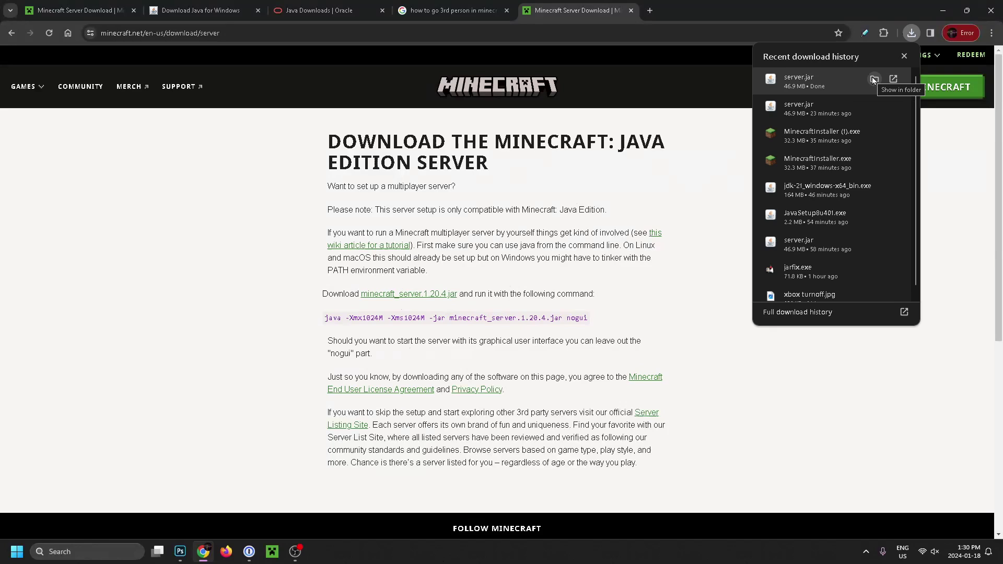
{"action": "left_click", "coordinate": [874, 79]}
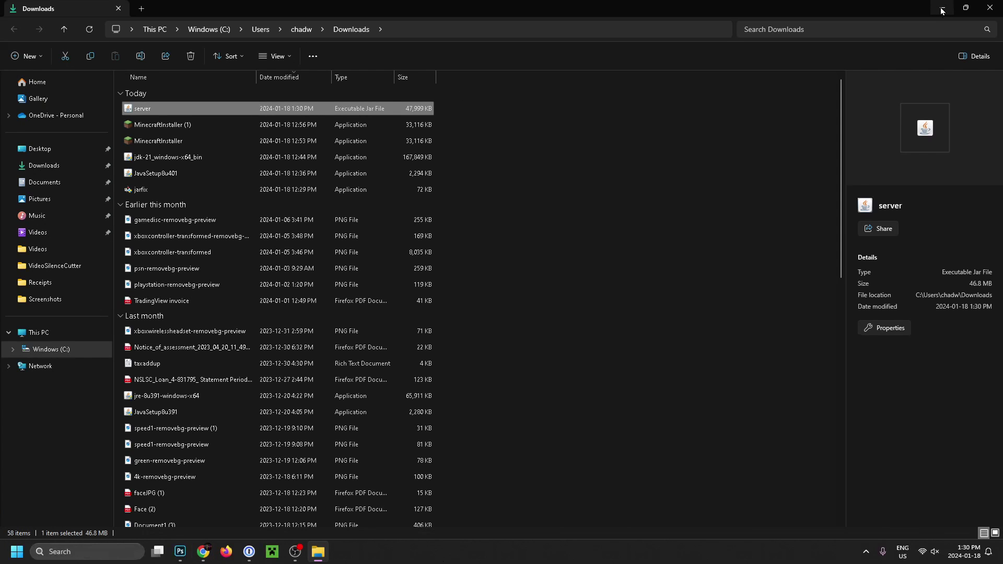
Step: Move the downloaded server jar file from Downloads to the Server folder on the desktop and open that folder
{"action": "left_click", "coordinate": [942, 10]}
{"action": "left_click", "coordinate": [943, 8]}
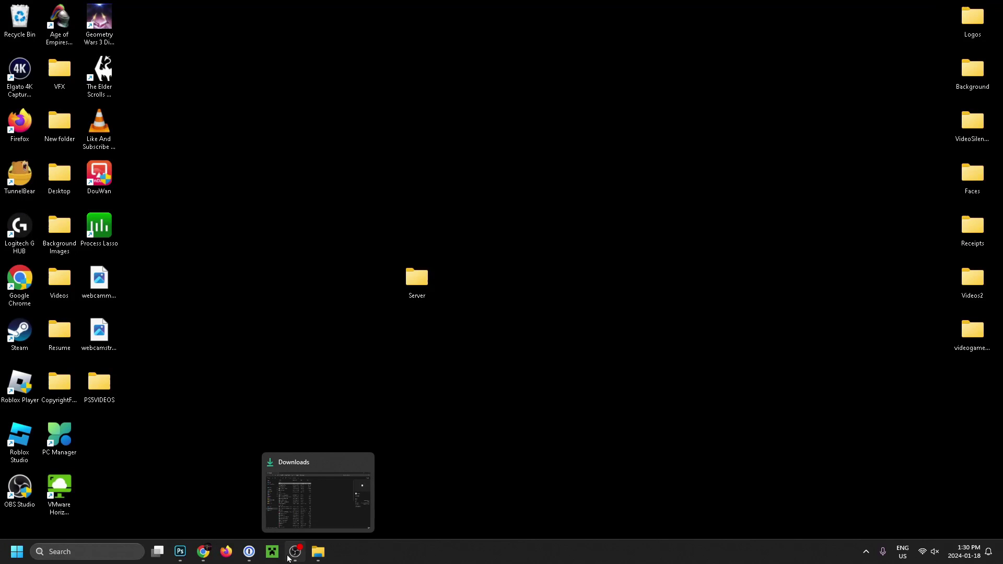
{"action": "left_click", "coordinate": [318, 551]}
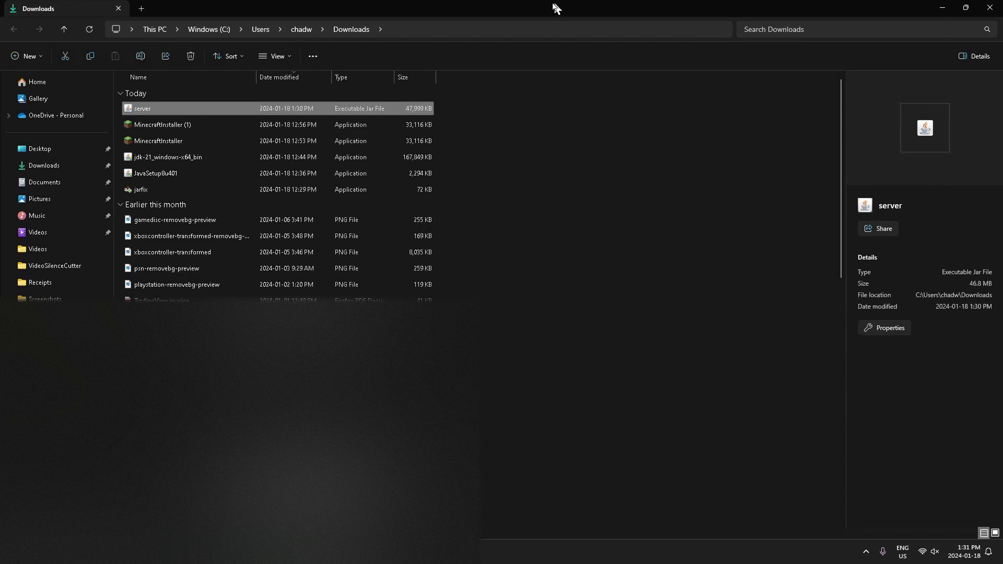
{"action": "left_click_drag", "start_coordinate": [555, 6], "coordinate": [353, 45]}
{"action": "left_click_drag", "start_coordinate": [288, 156], "coordinate": [414, 282]}
{"action": "left_click", "coordinate": [744, 52]}
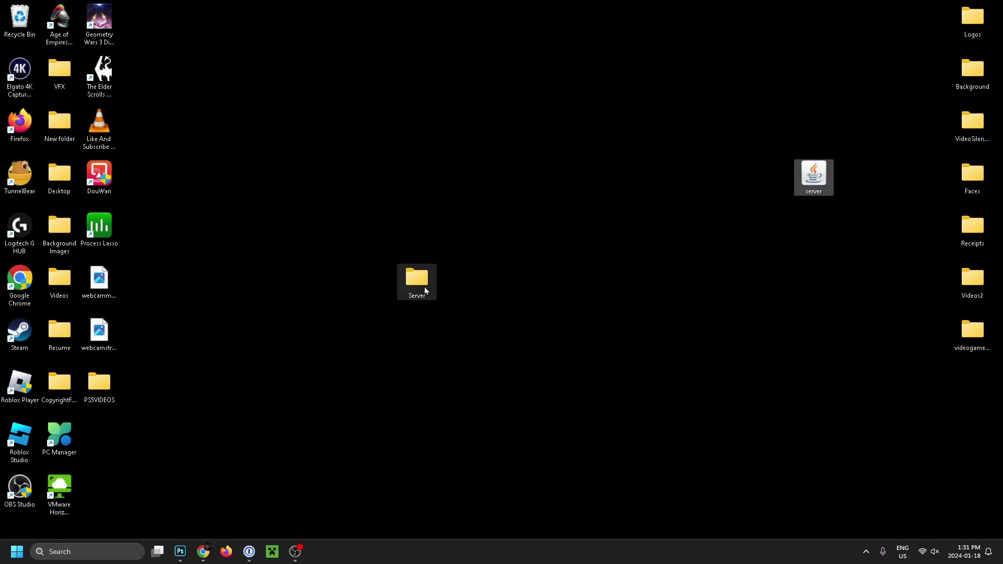
{"action": "double_click", "coordinate": [414, 280]}
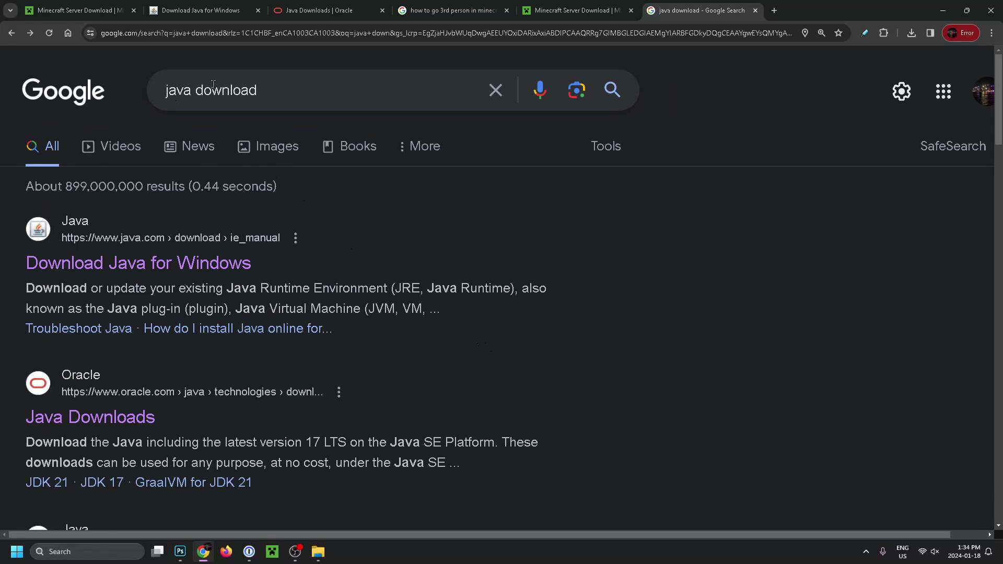
Step: Open Java Downloads for All Operating Systems from the search results and review the Windows installers and the browser's recent downloads
{"action": "scroll", "coordinate": [323, 291], "scroll_direction": "down", "scroll_amount": 5}
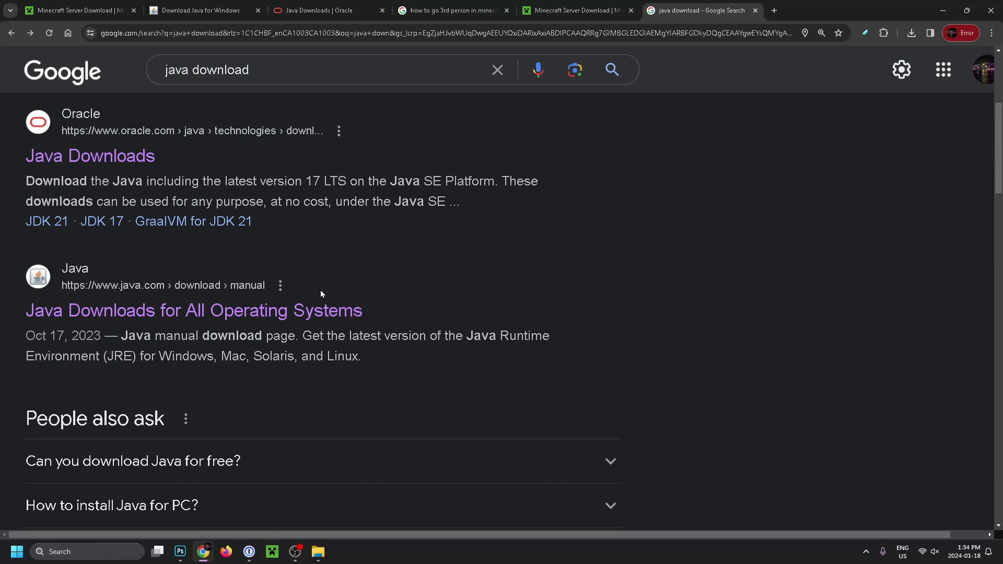
{"action": "left_click", "coordinate": [180, 322]}
{"action": "scroll", "coordinate": [543, 335], "scroll_direction": "down", "scroll_amount": 8}
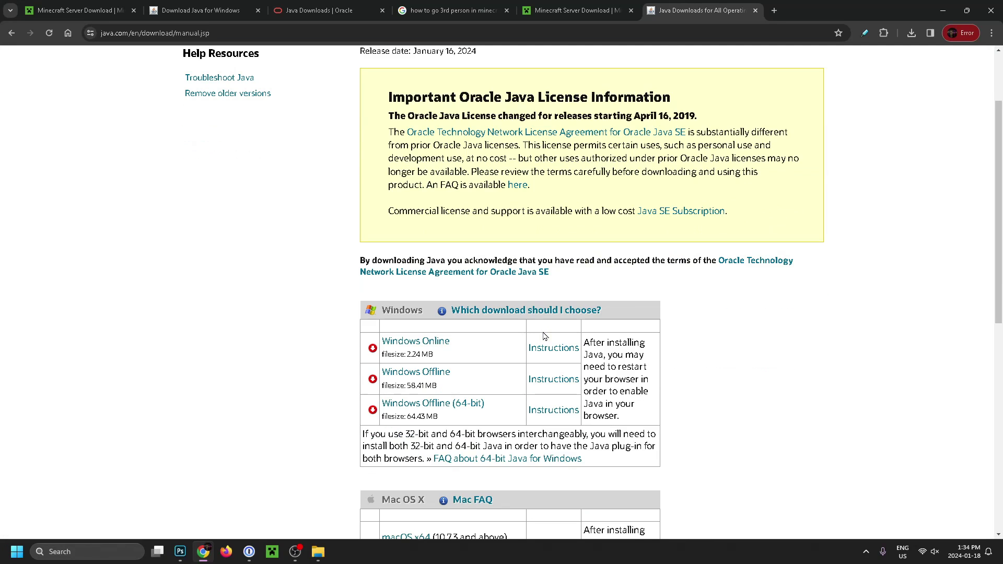
{"action": "scroll", "coordinate": [544, 335], "scroll_direction": "down", "scroll_amount": 1}
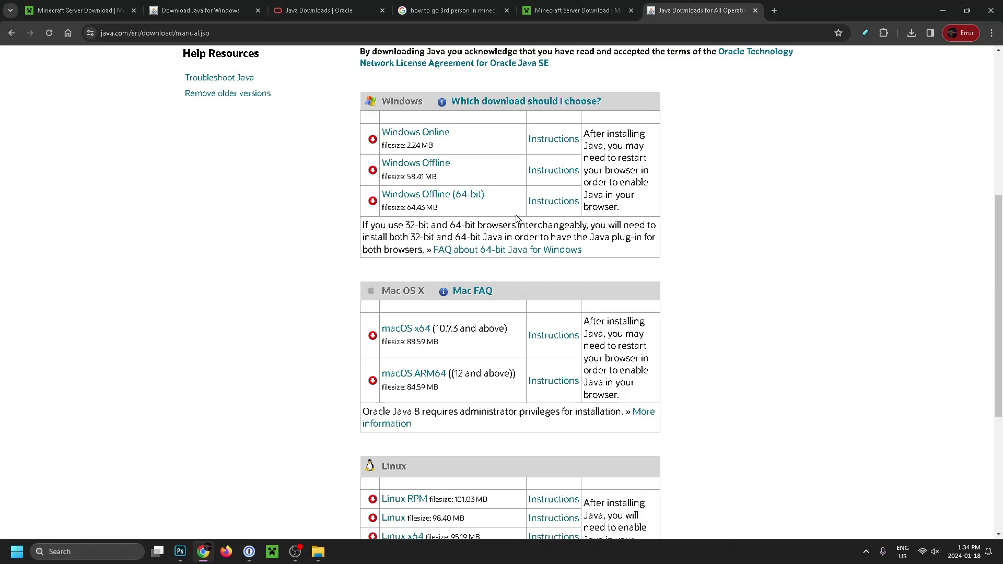
{"action": "scroll", "coordinate": [530, 177], "scroll_direction": "down", "scroll_amount": 1}
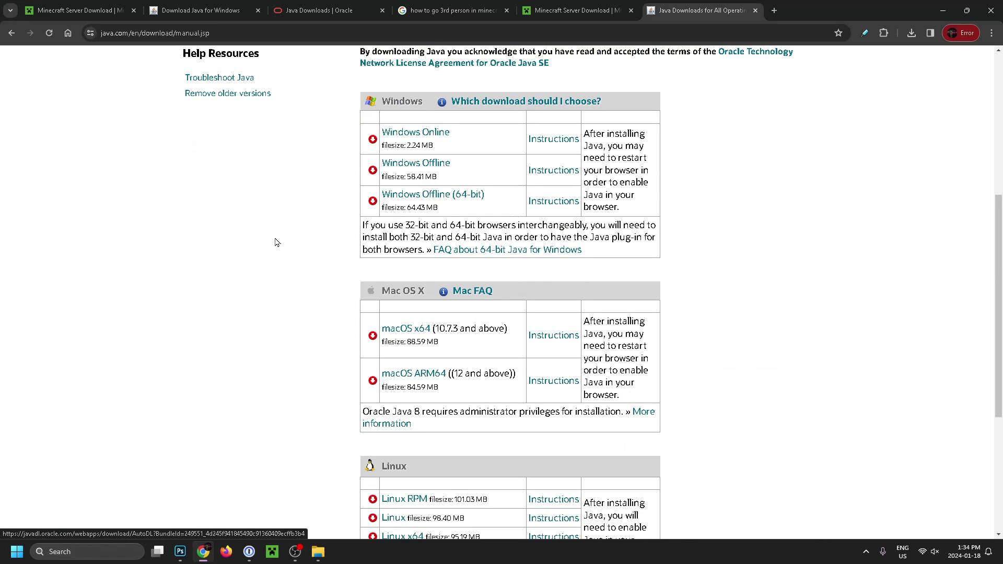
{"action": "scroll", "coordinate": [261, 266], "scroll_direction": "up", "scroll_amount": 1}
{"action": "left_click", "coordinate": [911, 33]}
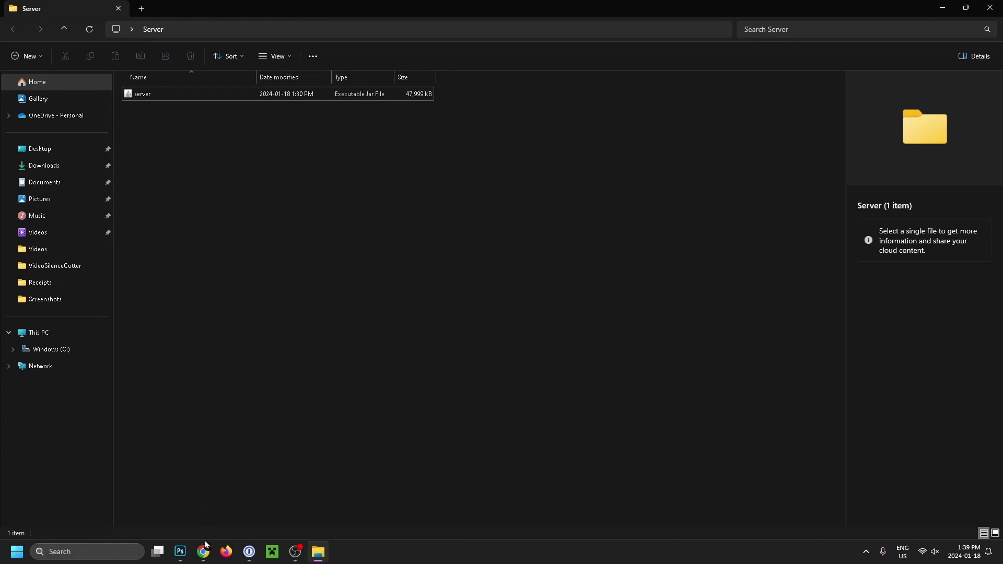
Step: Switch to Chrome to review Oracle's JDK 21 Windows downloads and the jar fix search results
{"action": "left_click", "coordinate": [204, 551]}
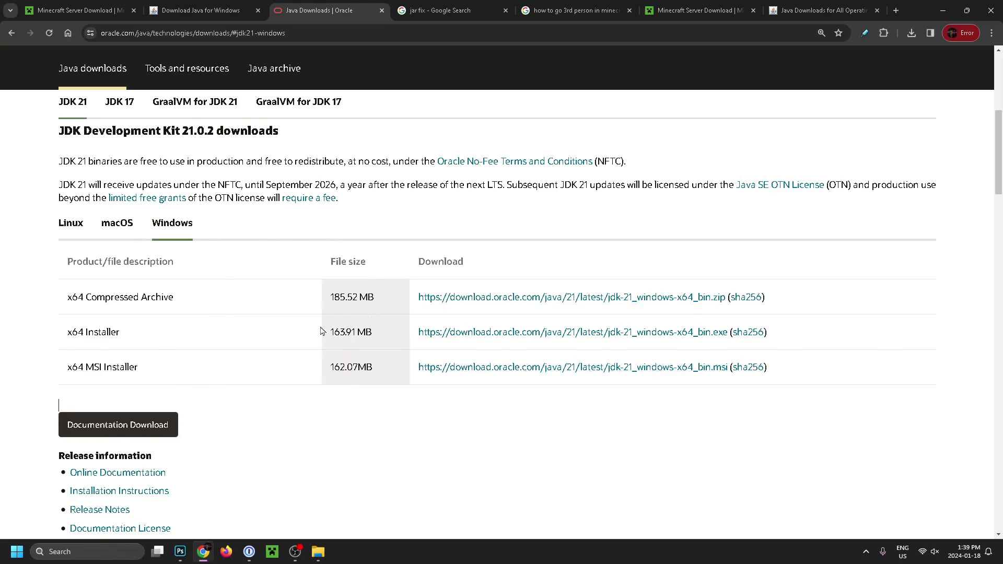
{"action": "left_click", "coordinate": [444, 9]}
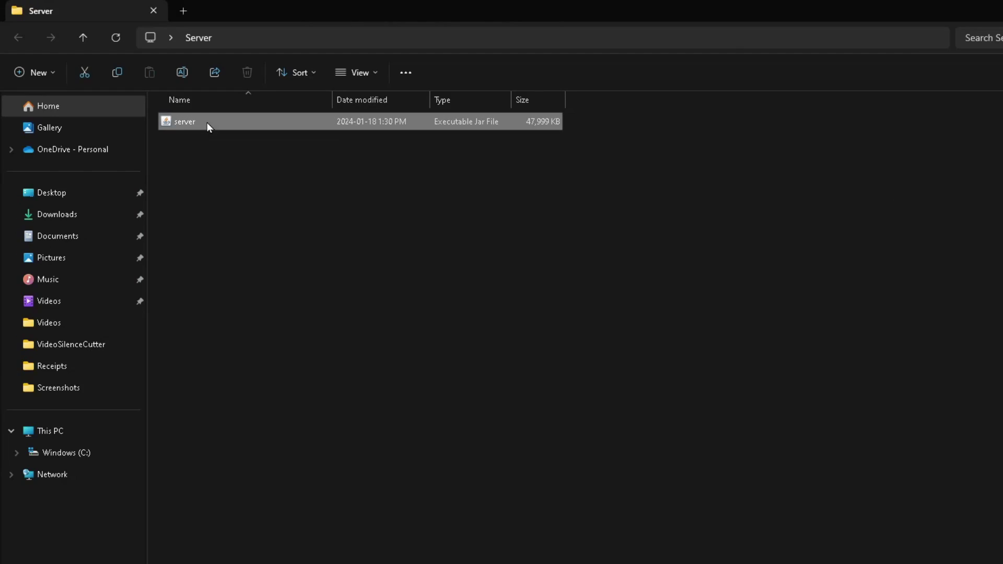
Step: Run the server jar file in the Server folder to generate the server's files
{"action": "double_click", "coordinate": [208, 123]}
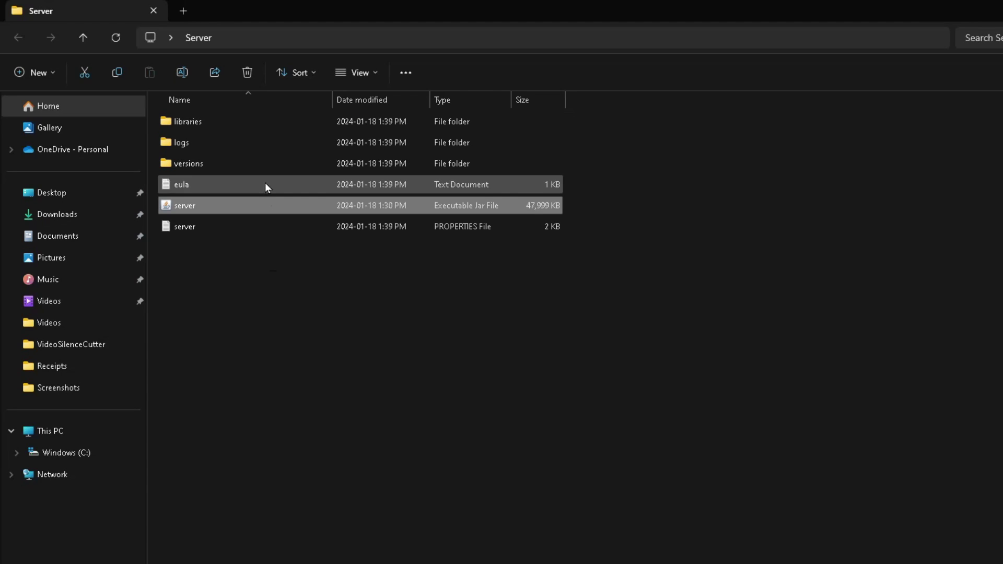
{"action": "left_click", "coordinate": [274, 292]}
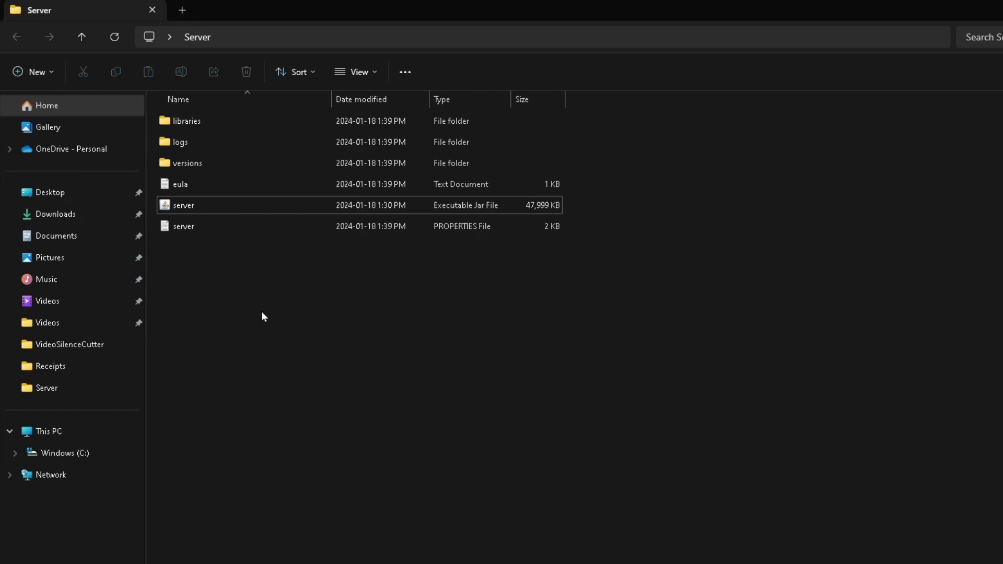
Step: Accept the Minecraft EULA by setting eula=true in the eula text file, then save and close it
{"action": "double_click", "coordinate": [241, 183]}
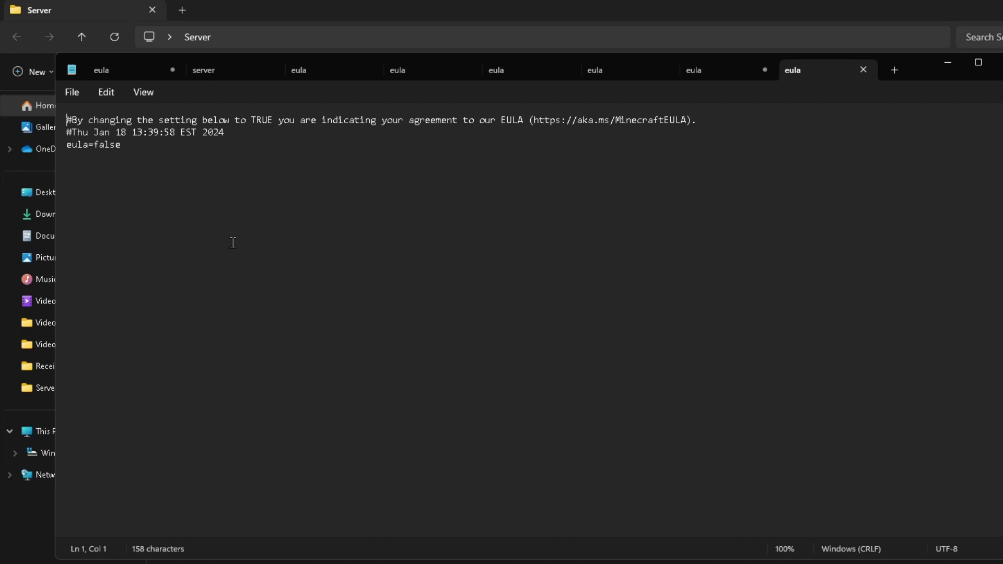
{"action": "left_click", "coordinate": [131, 146]}
{"action": "key", "text": "BackSpace"}
{"action": "key", "text": "BackSpace"}
{"action": "key", "text": "BackSpace"}
{"action": "key", "text": "BackSpace"}
{"action": "key", "text": "BackSpace"}
{"action": "type", "text": "true"}
{"action": "left_click", "coordinate": [72, 93]}
{"action": "left_click", "coordinate": [116, 183]}
{"action": "left_click", "coordinate": [997, 62]}
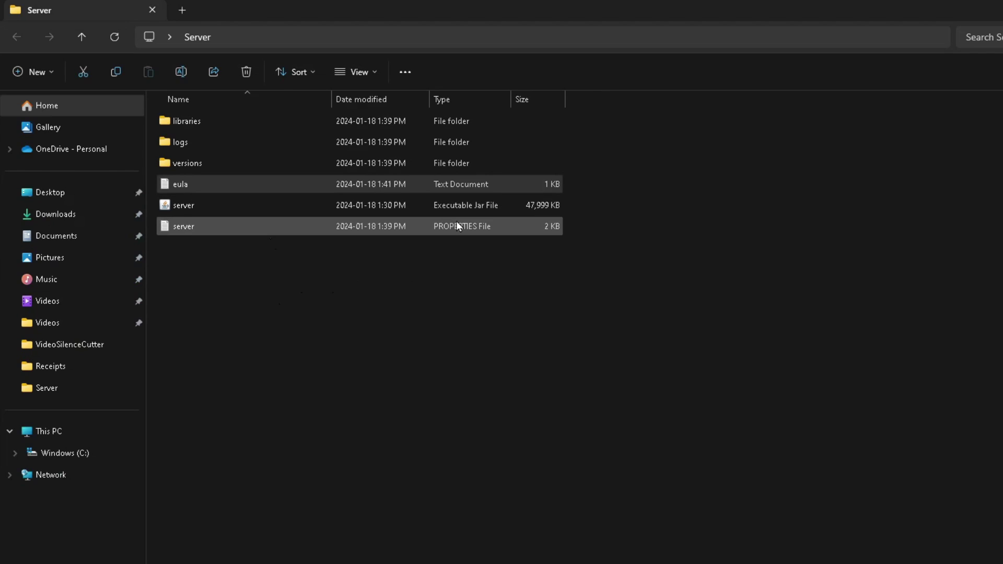
Step: Open the server PROPERTIES file, review its settings from gamemode down to white-list, and close it
{"action": "double_click", "coordinate": [218, 227]}
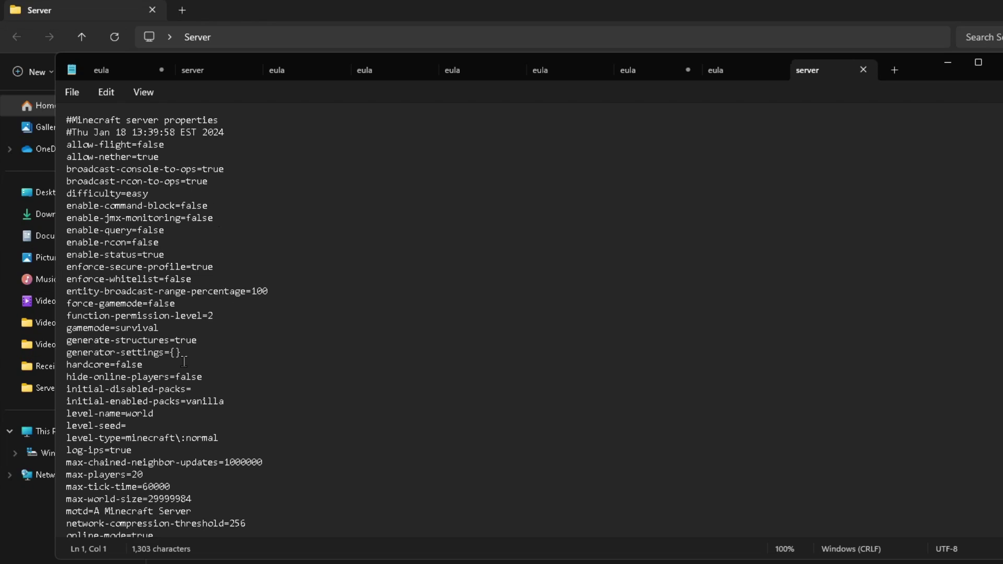
{"action": "mouse_move", "coordinate": [159, 328]}
{"action": "left_mouse_down"}
{"action": "mouse_move", "coordinate": [70, 331]}
{"action": "mouse_move", "coordinate": [152, 327]}
{"action": "left_mouse_up"}
{"action": "scroll", "coordinate": [246, 351], "scroll_direction": "down", "scroll_amount": 6}
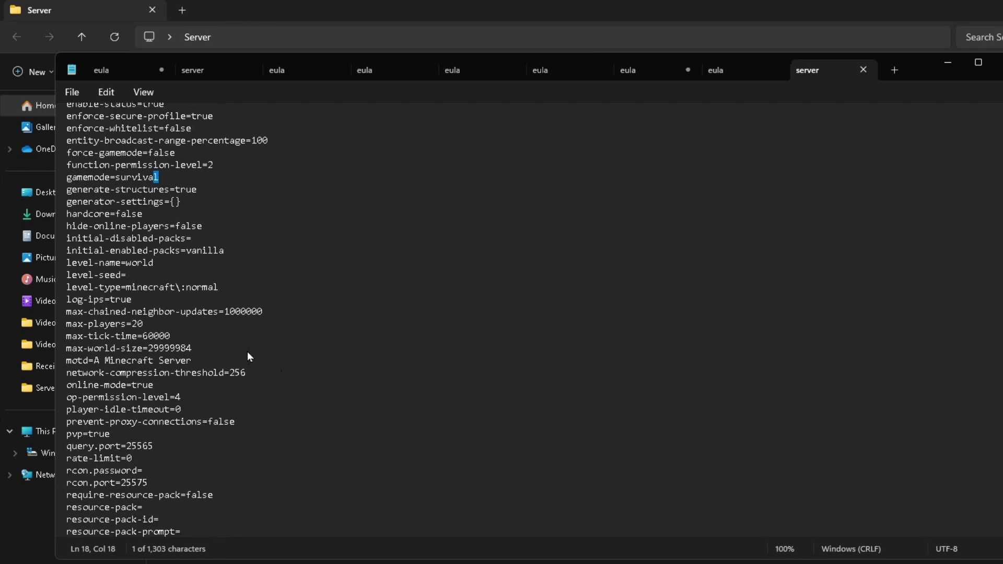
{"action": "scroll", "coordinate": [202, 421], "scroll_direction": "down", "scroll_amount": 3}
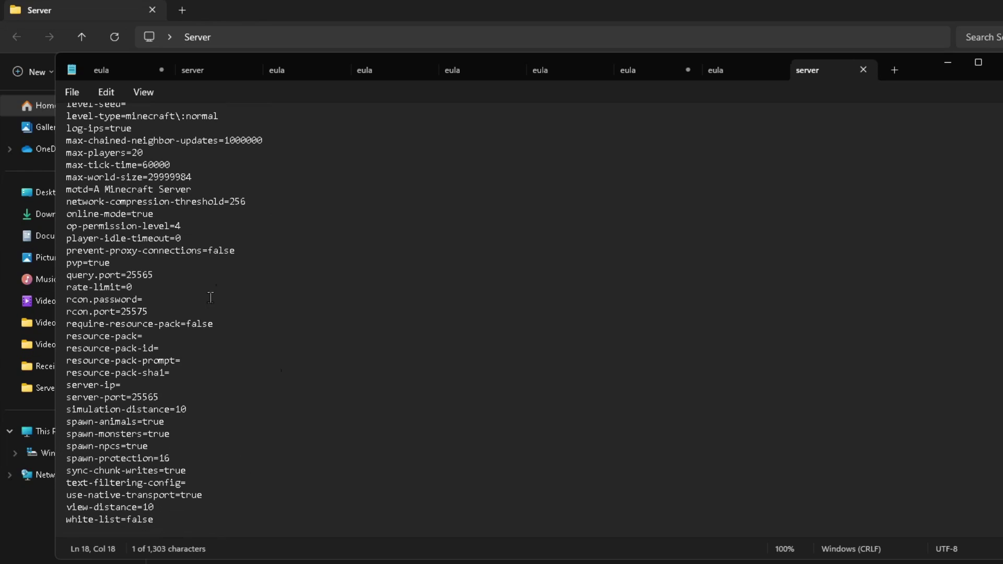
{"action": "left_click", "coordinate": [997, 62]}
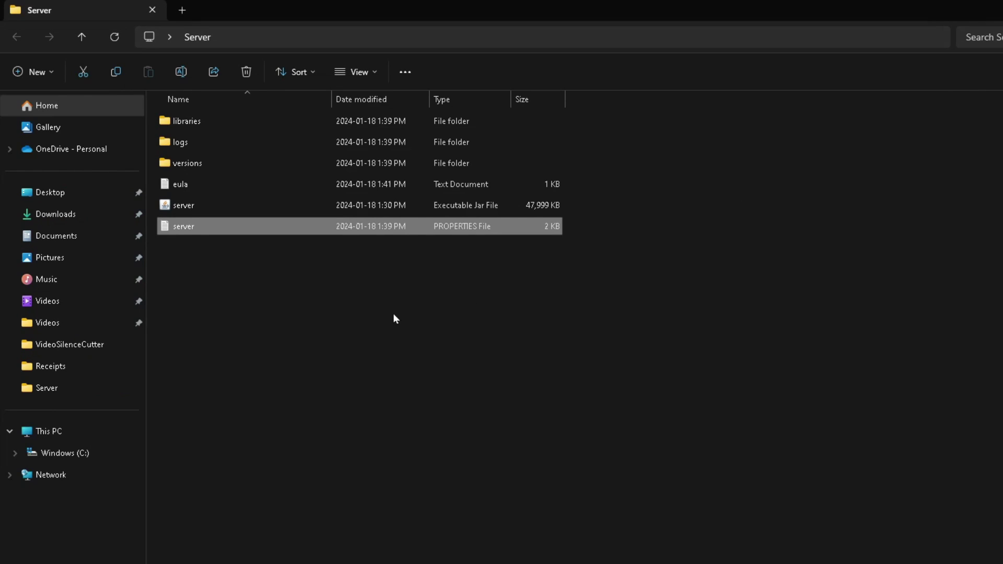
Step: Start the server from its jar file and launch Minecraft: Java Edition 1.20.4 from the Minecraft Launcher
{"action": "double_click", "coordinate": [212, 204]}
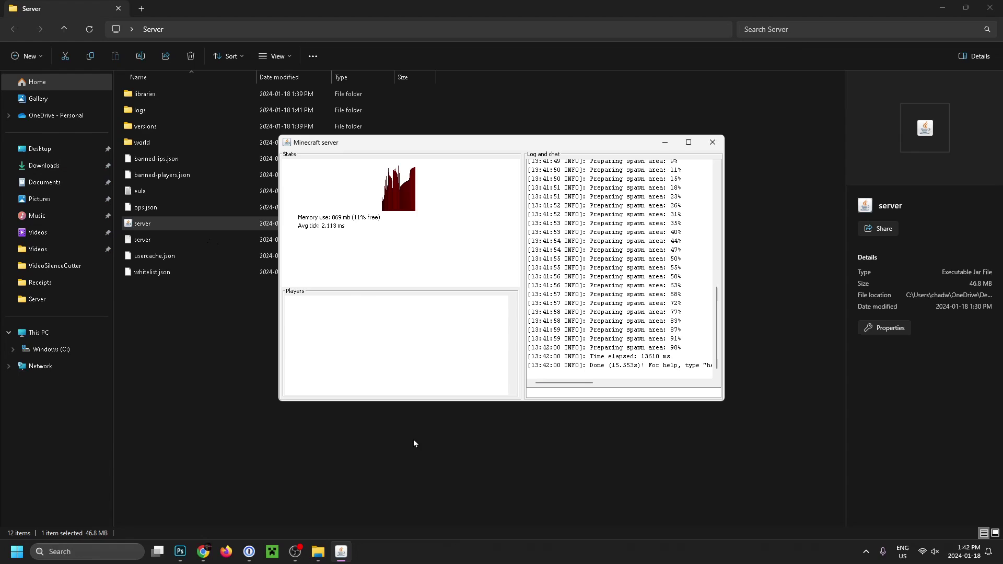
{"action": "left_click", "coordinate": [272, 553]}
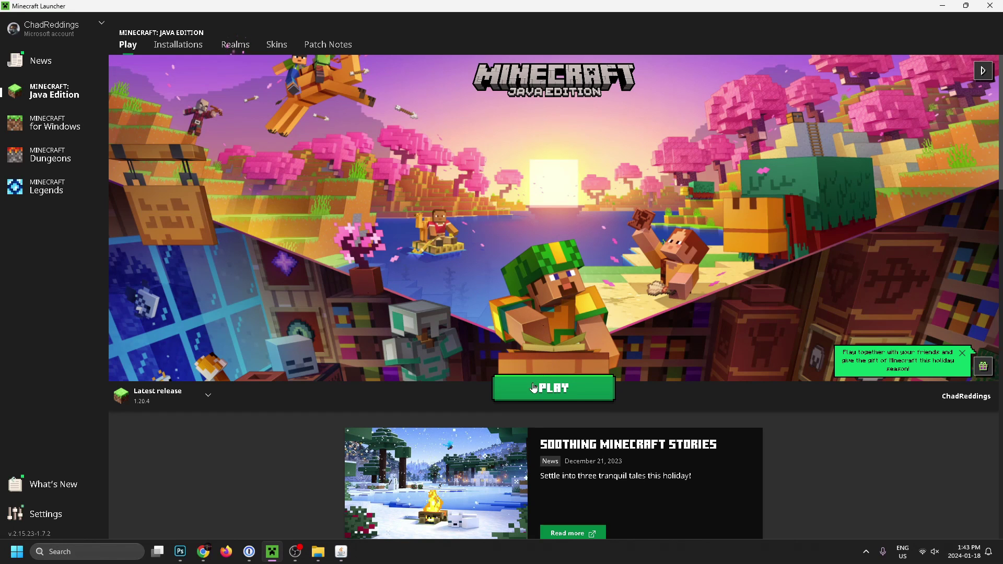
{"action": "left_click", "coordinate": [540, 386]}
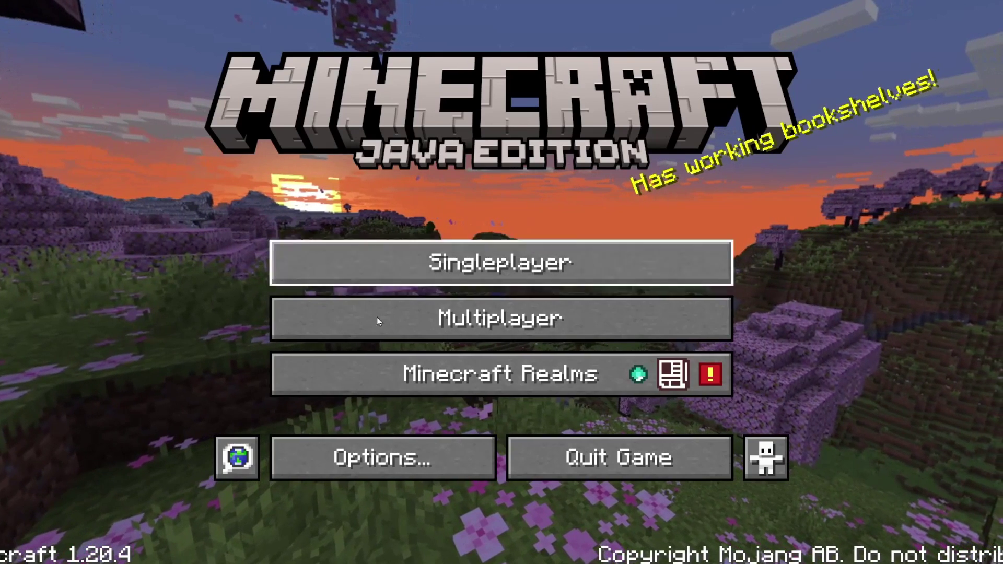
Step: Begin adding a new multiplayer server entry in Minecraft and name it VideoServer
{"action": "left_click", "coordinate": [520, 321]}
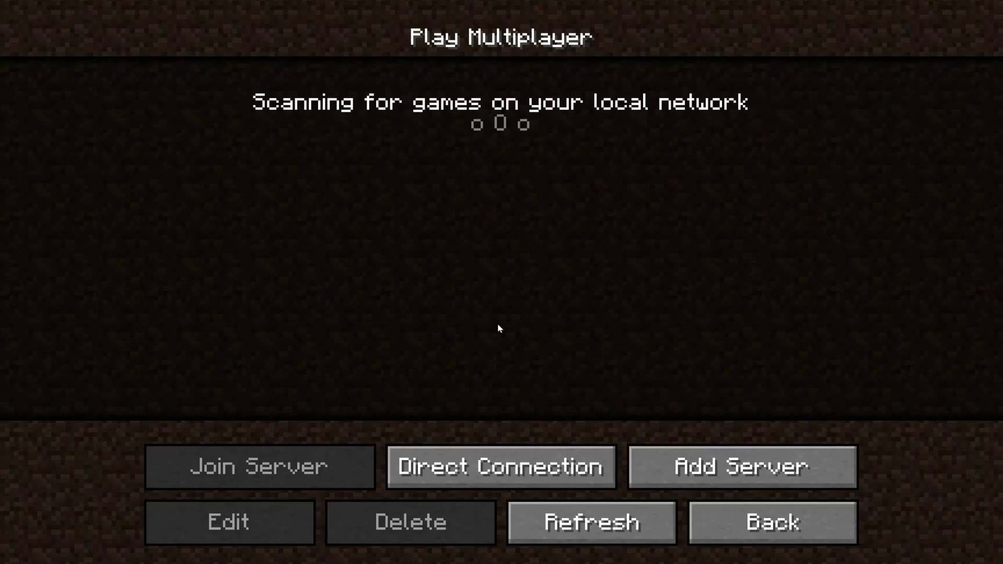
{"action": "left_click", "coordinate": [695, 460]}
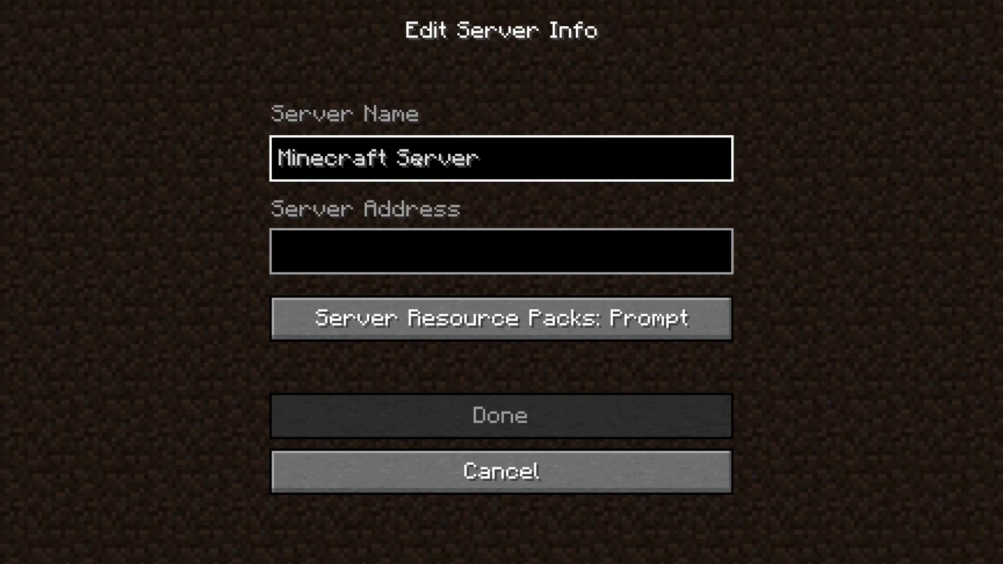
{"action": "key", "text": "BackSpace"}
{"action": "key", "text": "BackSpace"}
{"action": "key", "text": "BackSpace"}
{"action": "key", "text": "BackSpace"}
{"action": "key", "text": "BackSpace"}
{"action": "key", "text": "BackSpace"}
{"action": "key", "text": "BackSpace"}
{"action": "key", "text": "BackSpace"}
{"action": "key", "text": "BackSpace"}
{"action": "key", "text": "BackSpace"}
{"action": "key", "text": "BackSpace"}
{"action": "key", "text": "BackSpace"}
{"action": "key", "text": "BackSpace"}
{"action": "key", "text": "BackSpace"}
{"action": "key", "text": "BackSpace"}
{"action": "key", "text": "BackSpace"}
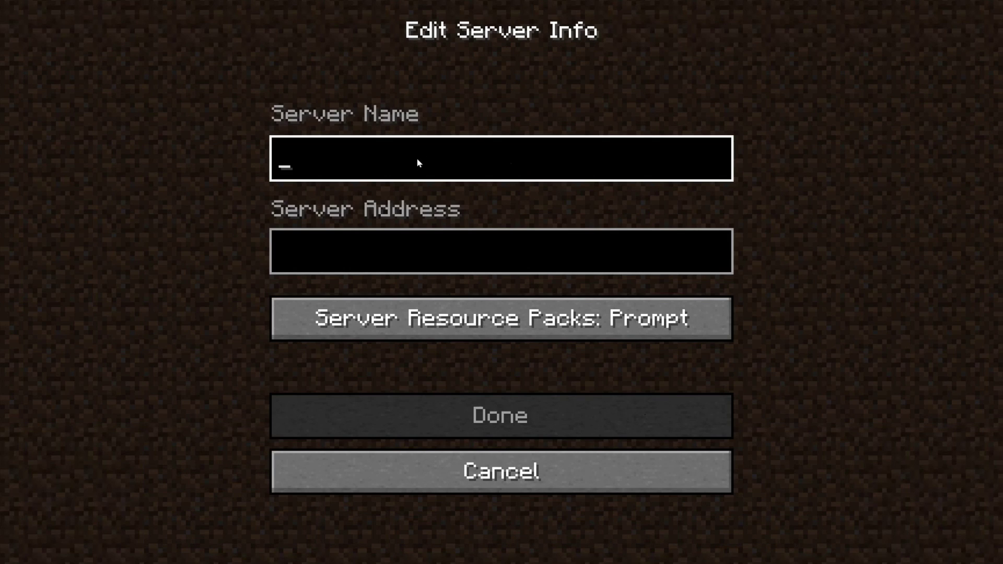
{"action": "type", "text": "VideoServer"}
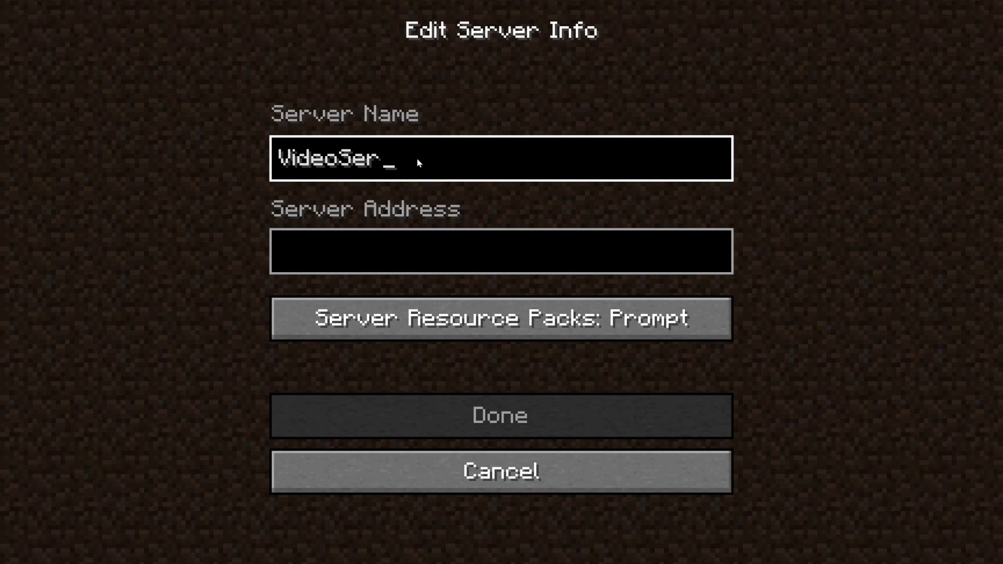
Step: Set the server address to localhost and save the server entry
{"action": "left_click", "coordinate": [441, 237]}
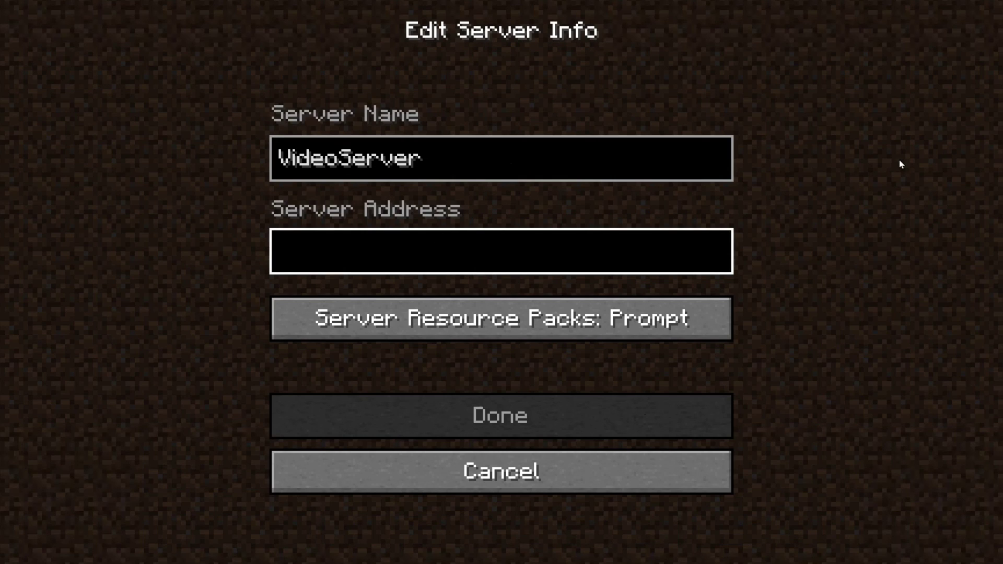
{"action": "type", "text": "localhost"}
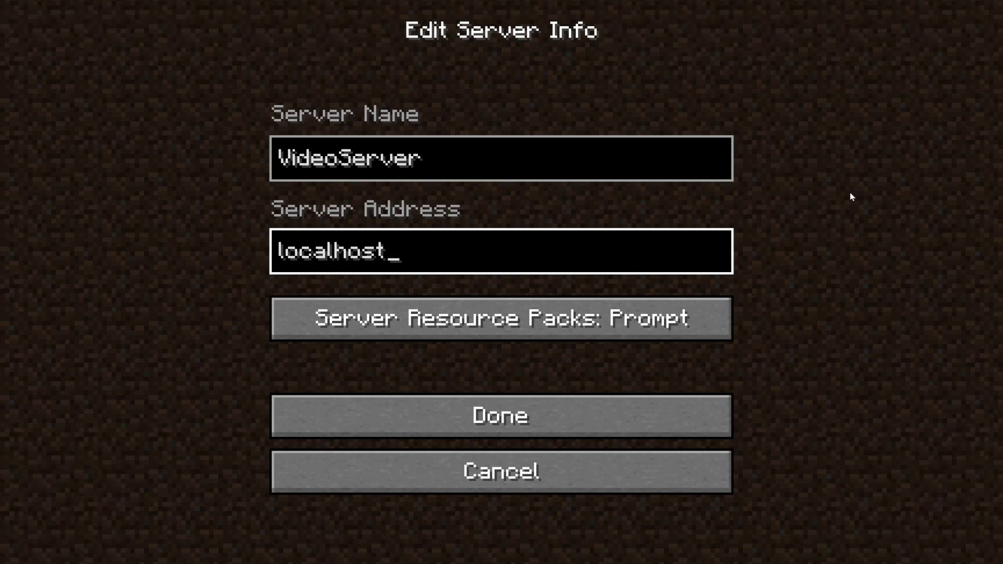
{"action": "left_click", "coordinate": [472, 418]}
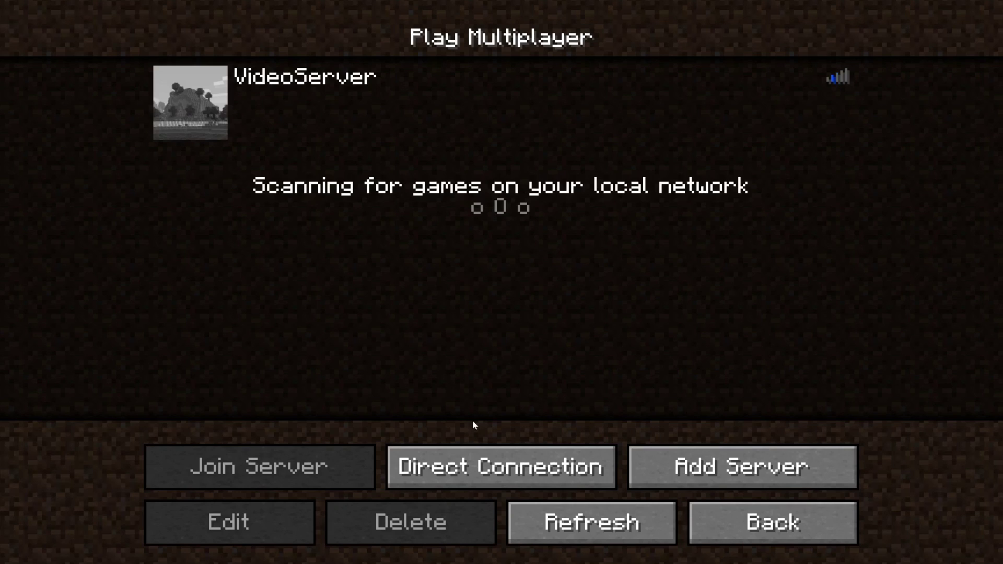
Step: Join VideoServer from the multiplayer server list
{"action": "mouse_move", "coordinate": [347, 147]}
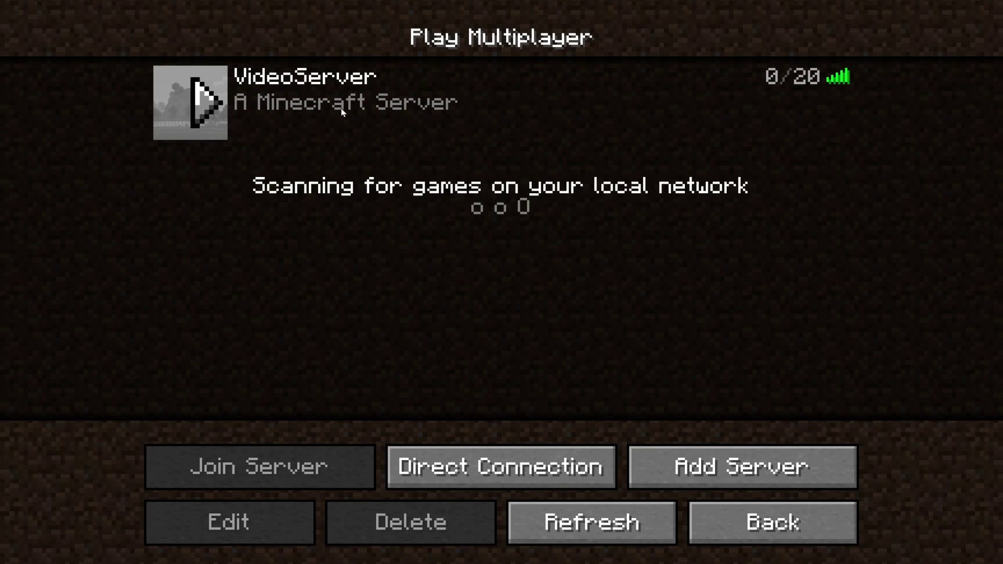
{"action": "left_click", "coordinate": [307, 89]}
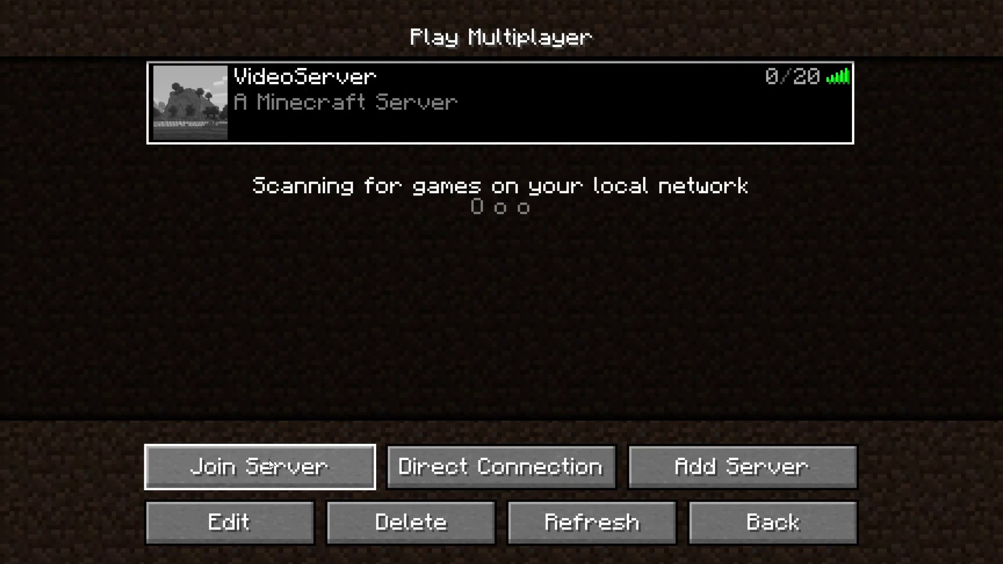
{"action": "left_click", "coordinate": [270, 464]}
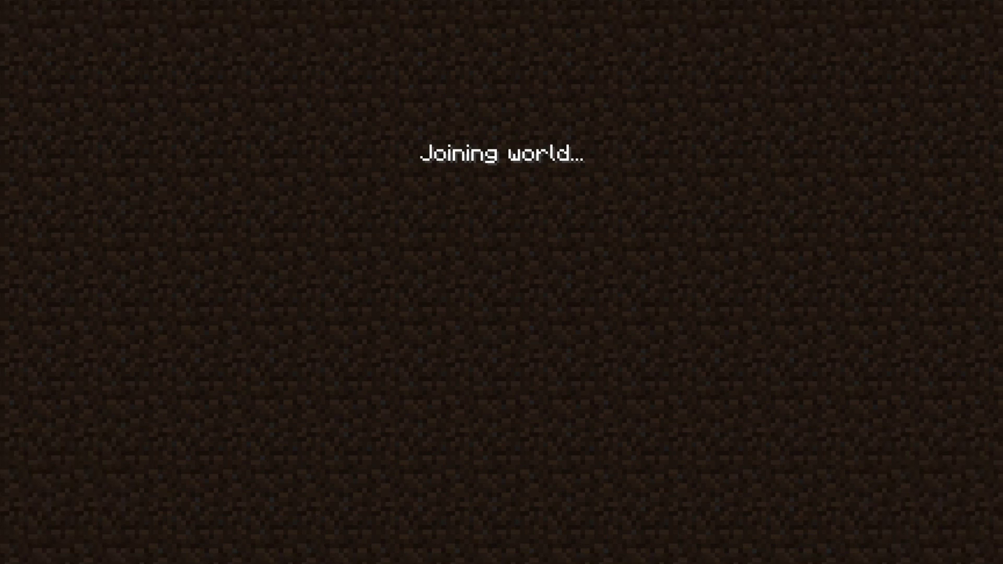
Step: Check the Minecraft server window's player list and log, then minimize it and return to the game
{"action": "left_click_drag", "start_coordinate": [471, 131], "coordinate": [239, 204]}
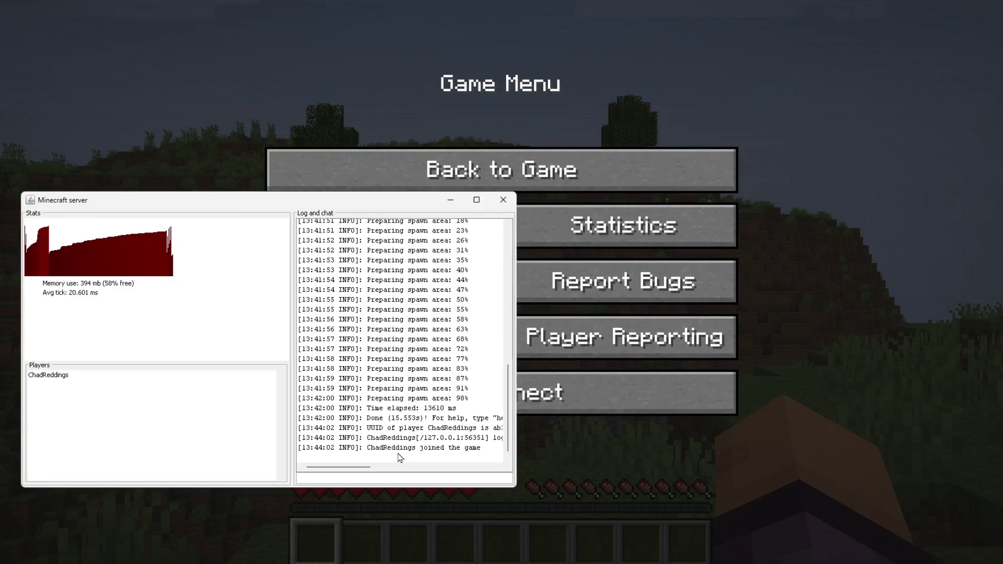
{"action": "left_click", "coordinate": [451, 200]}
{"action": "left_click", "coordinate": [452, 173]}
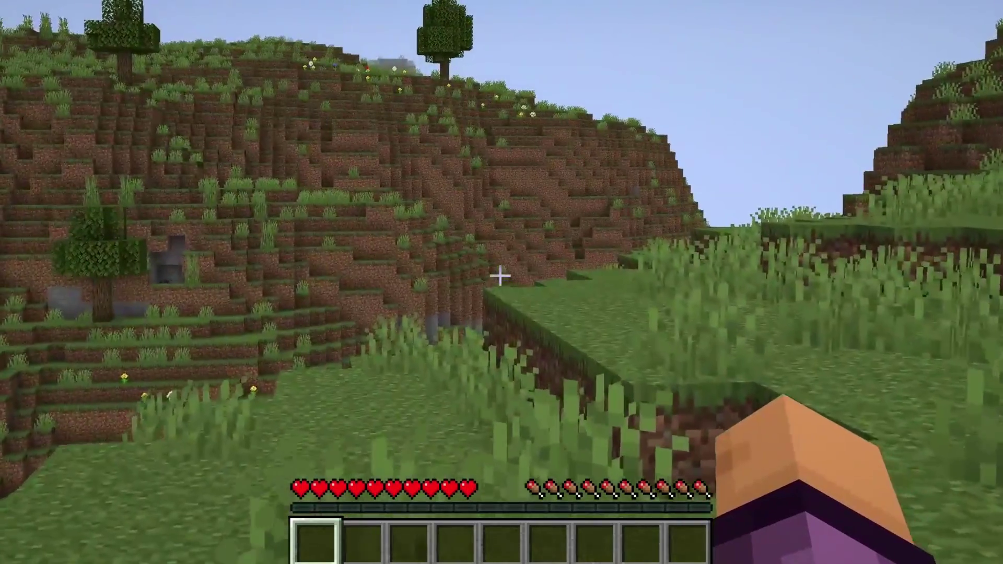